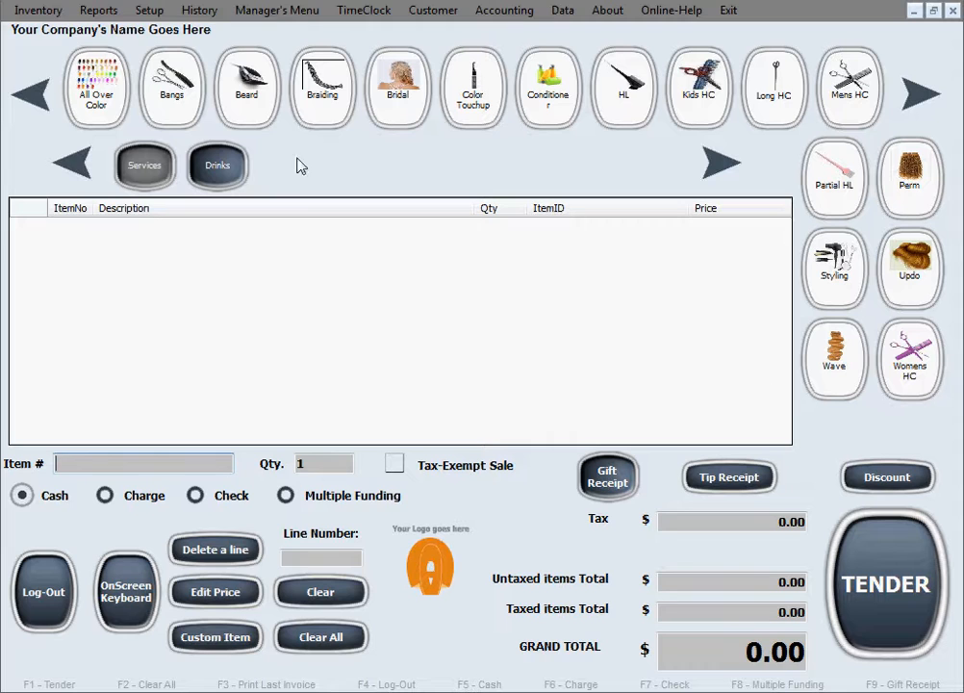
click(53, 10)
click(91, 36)
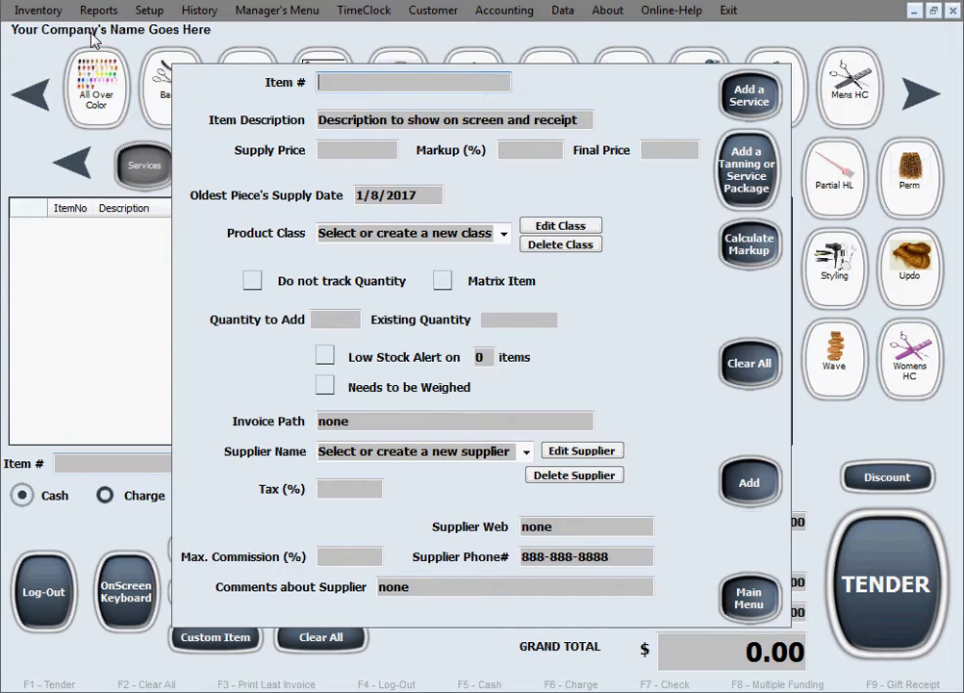
text(07)
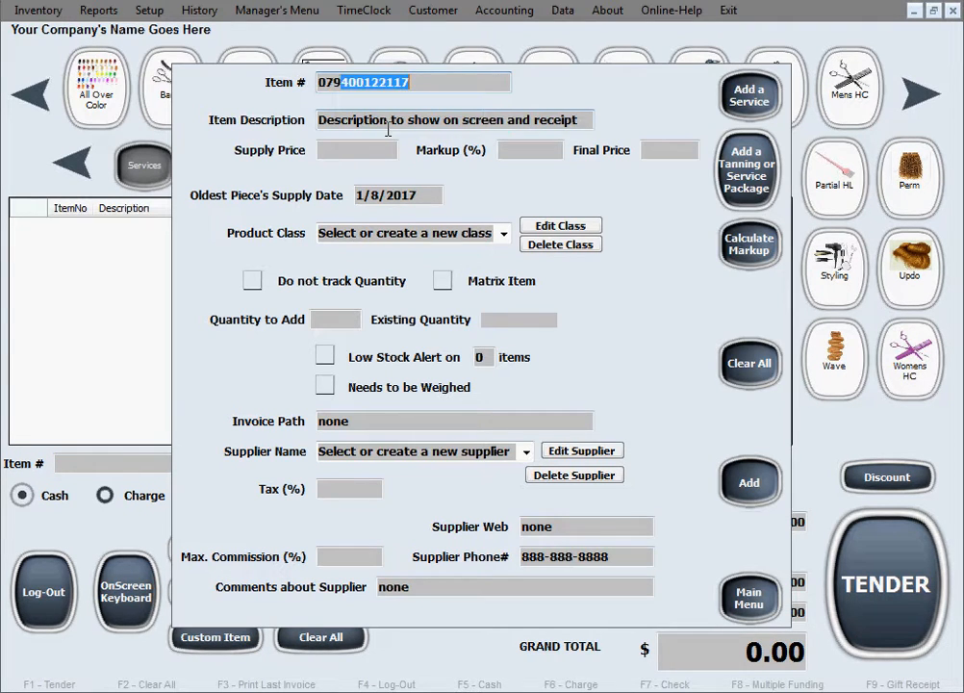
text(9)
key(Tab)
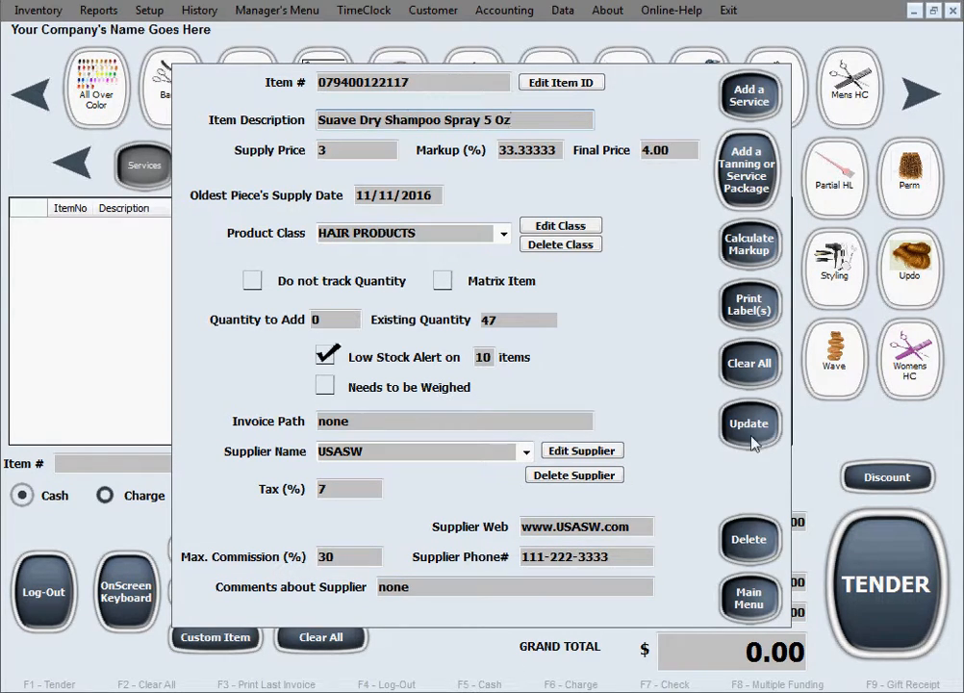
click(750, 306)
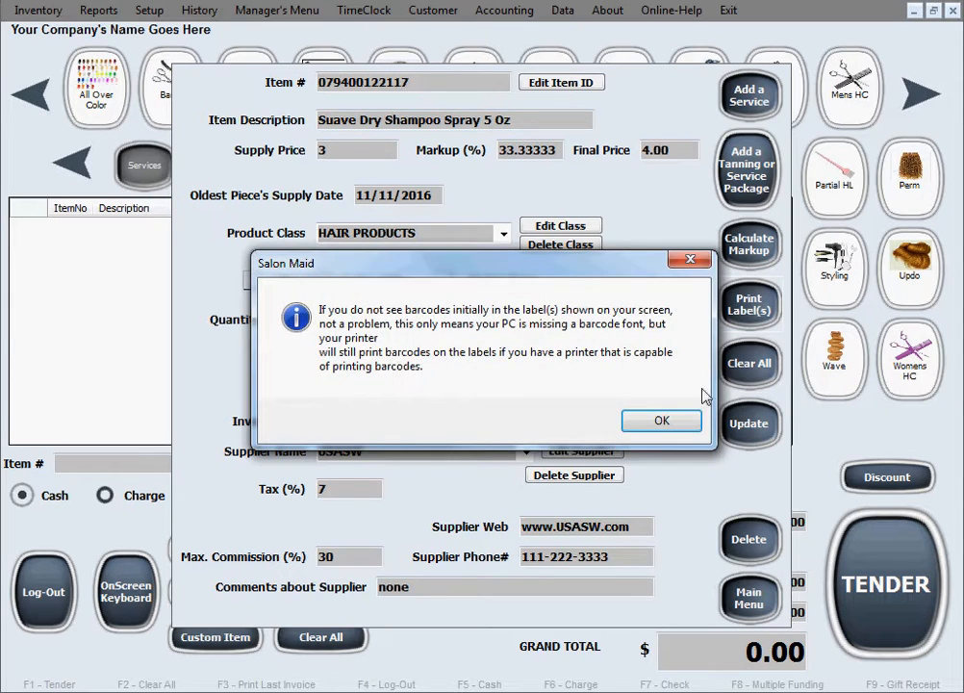
click(670, 420)
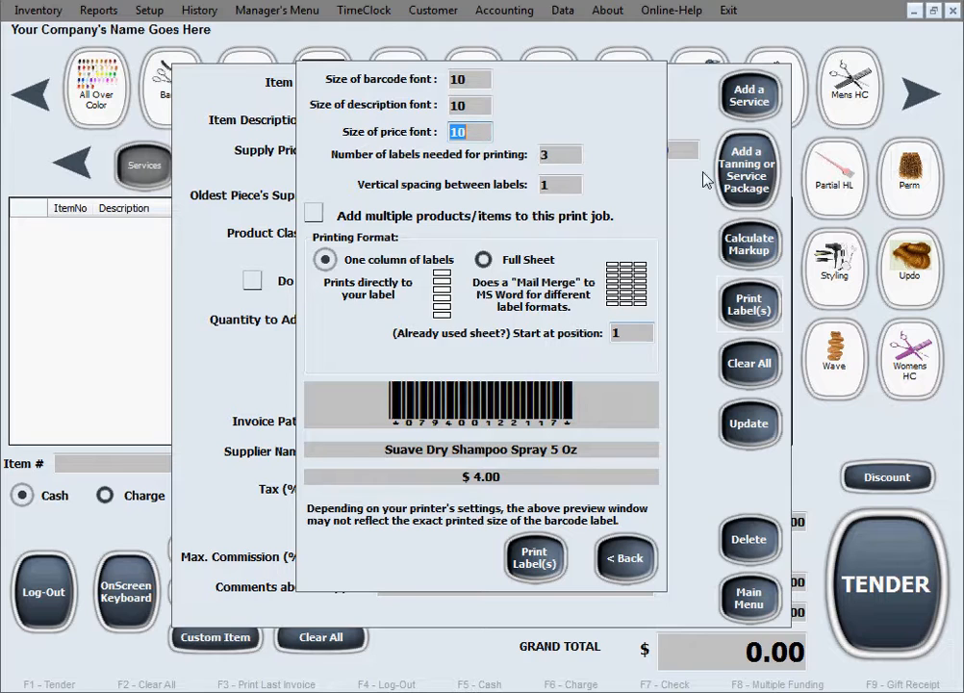
Open the online support site and go to the free support Knowledgebase.
click(680, 21)
click(657, 404)
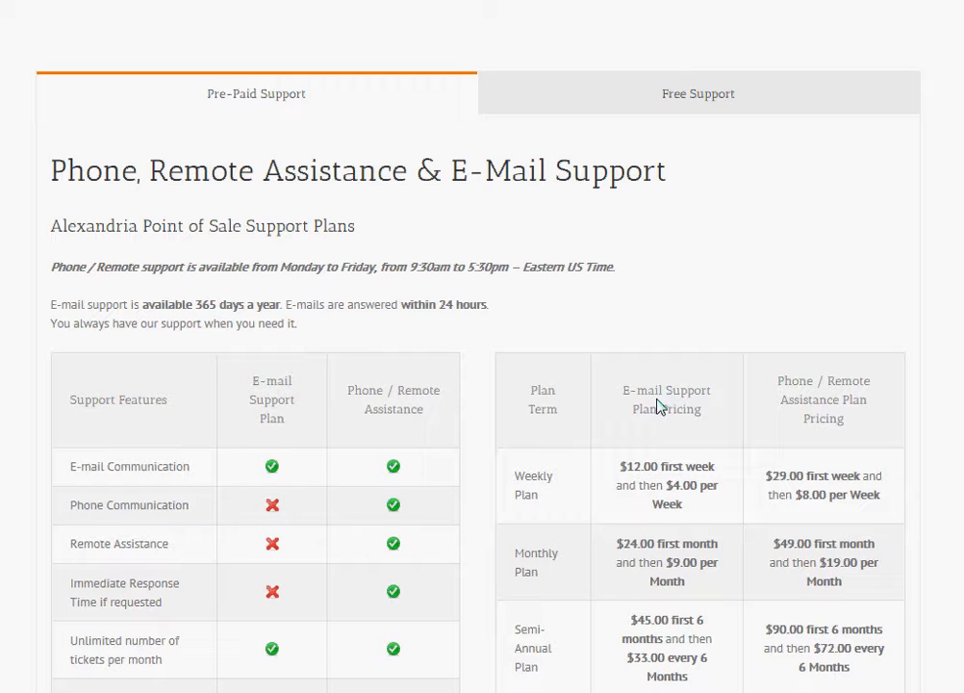
click(664, 102)
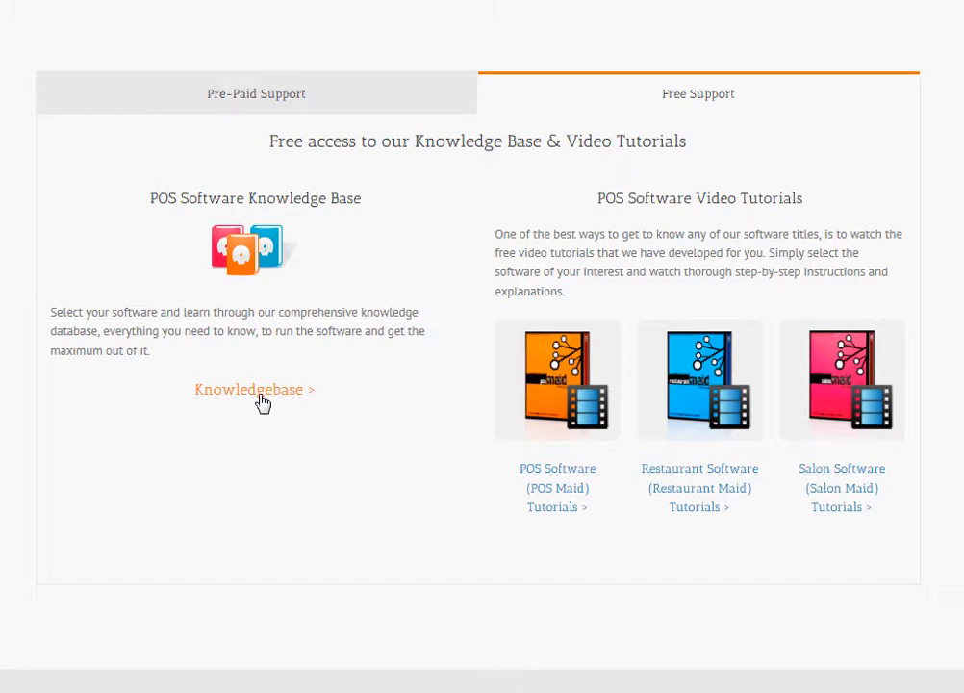
click(258, 393)
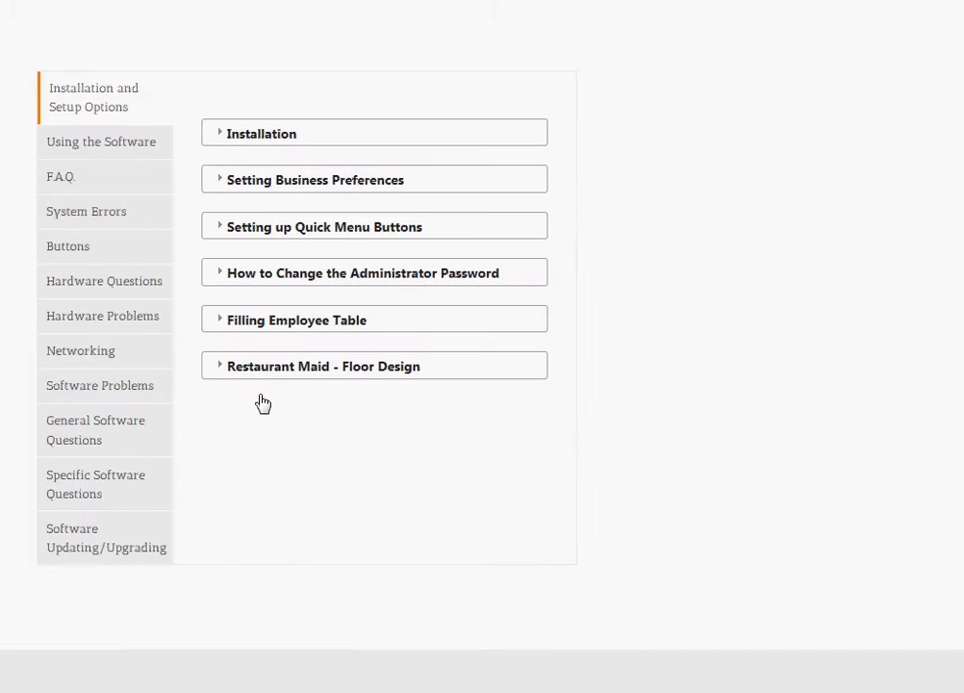
Read the F.A.Q. article "How to Generate Barcodes with my PC ?", including its instructions for obtaining and installing a barcode font.
click(106, 186)
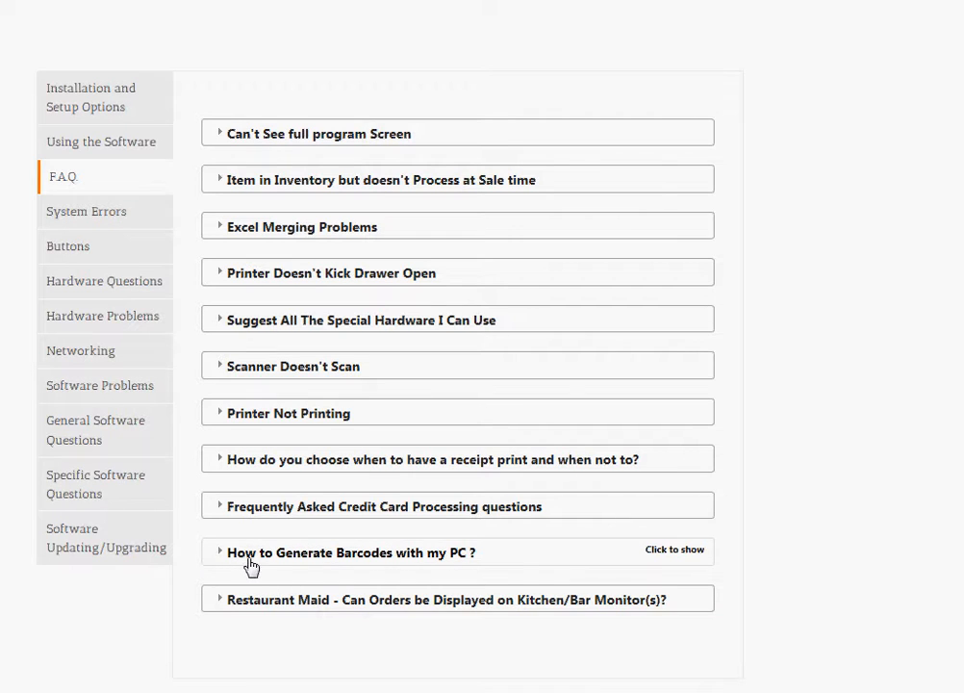
click(495, 556)
scroll(493, 548, down, 1)
scroll(491, 544, down, 6)
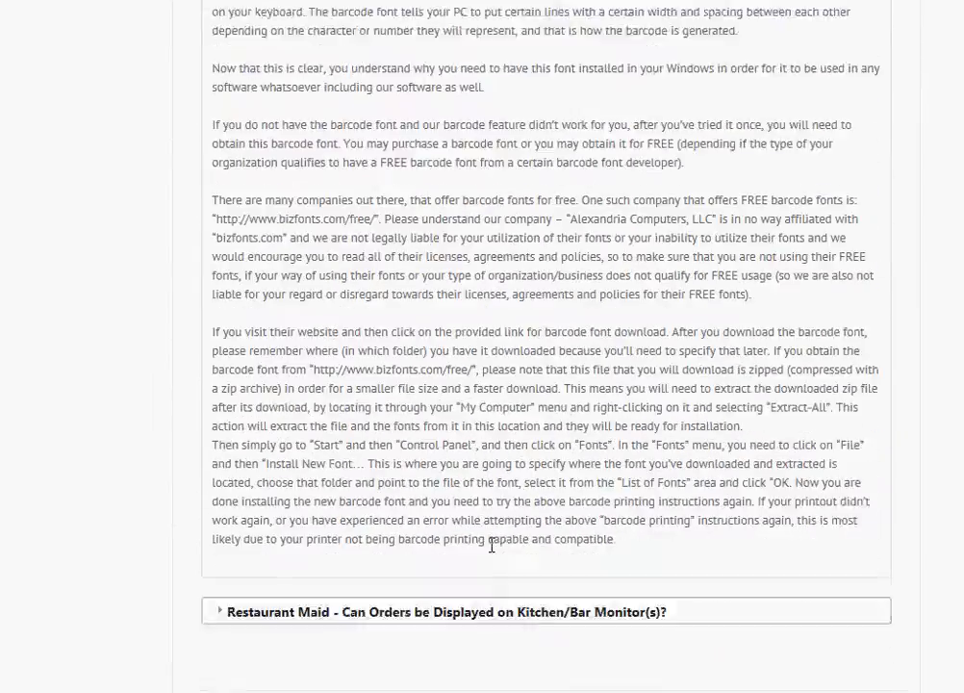
scroll(492, 544, up, 5)
scroll(491, 545, down, 4)
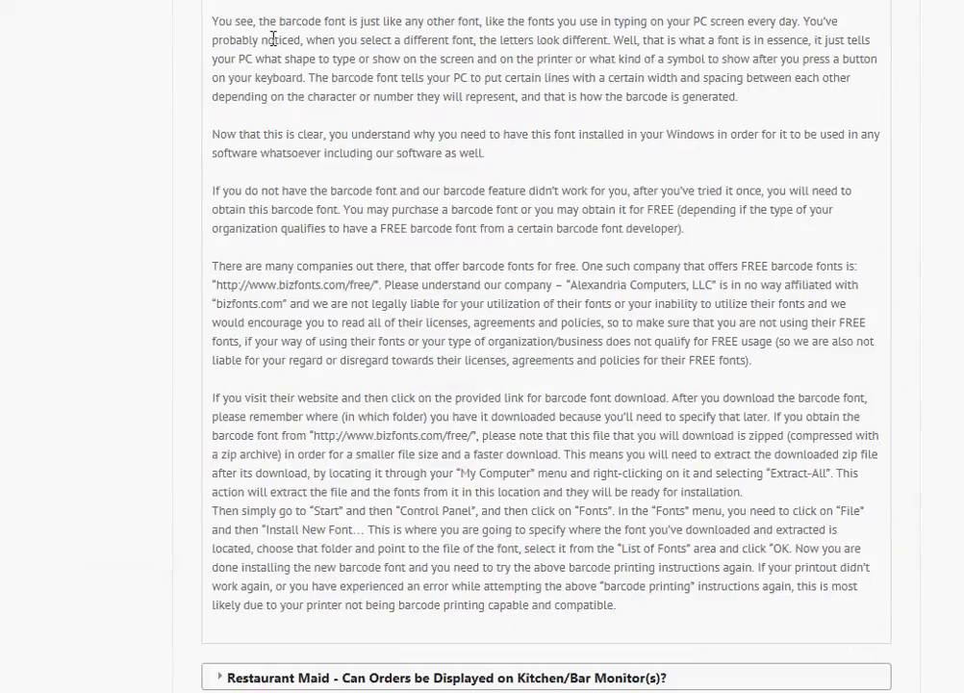
scroll(549, 394, up, 4)
scroll(548, 394, down, 4)
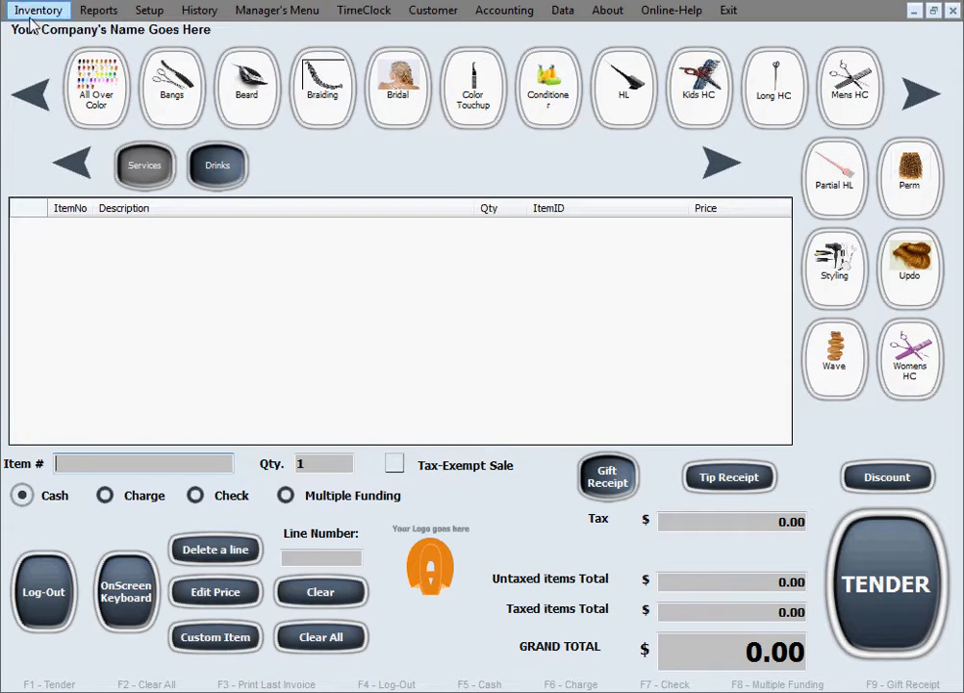
click(36, 11)
click(49, 32)
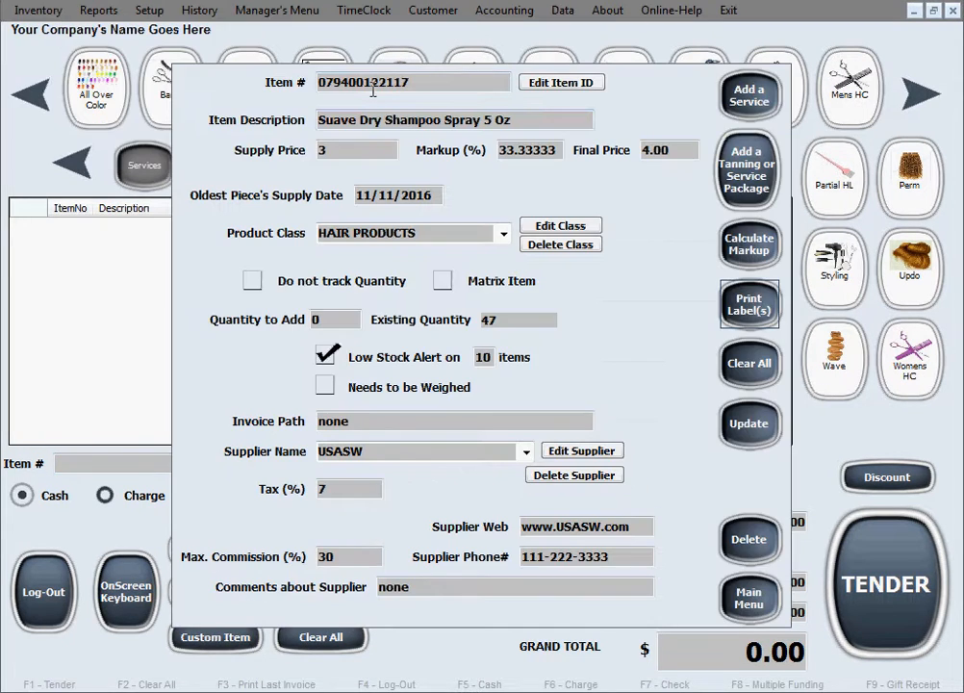
click(749, 304)
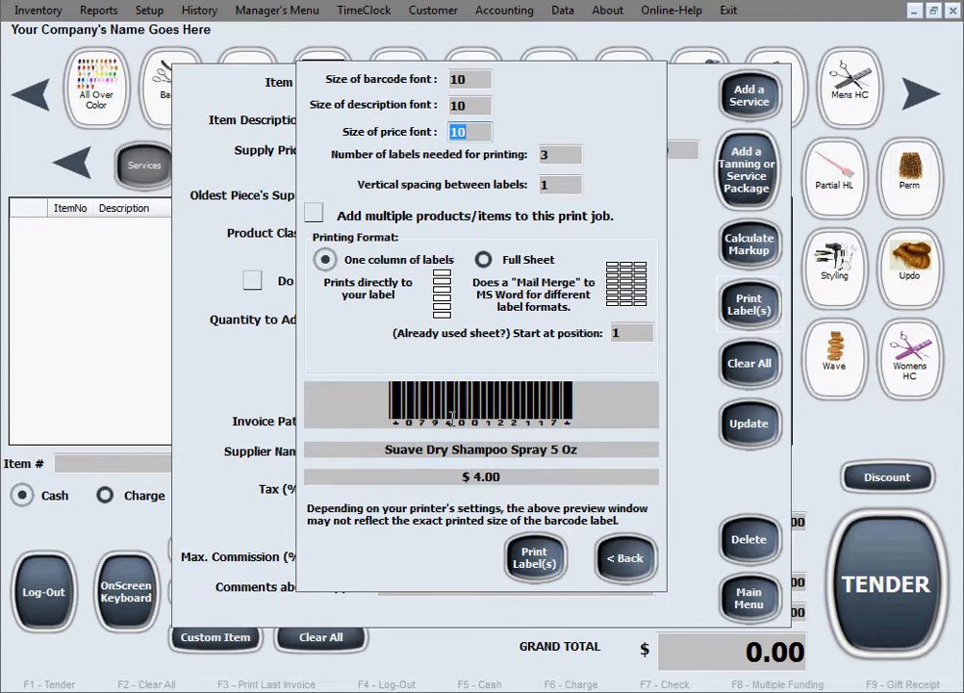
Try a barcode font size of 15 on the label preview and restore it to 10.
click(474, 81)
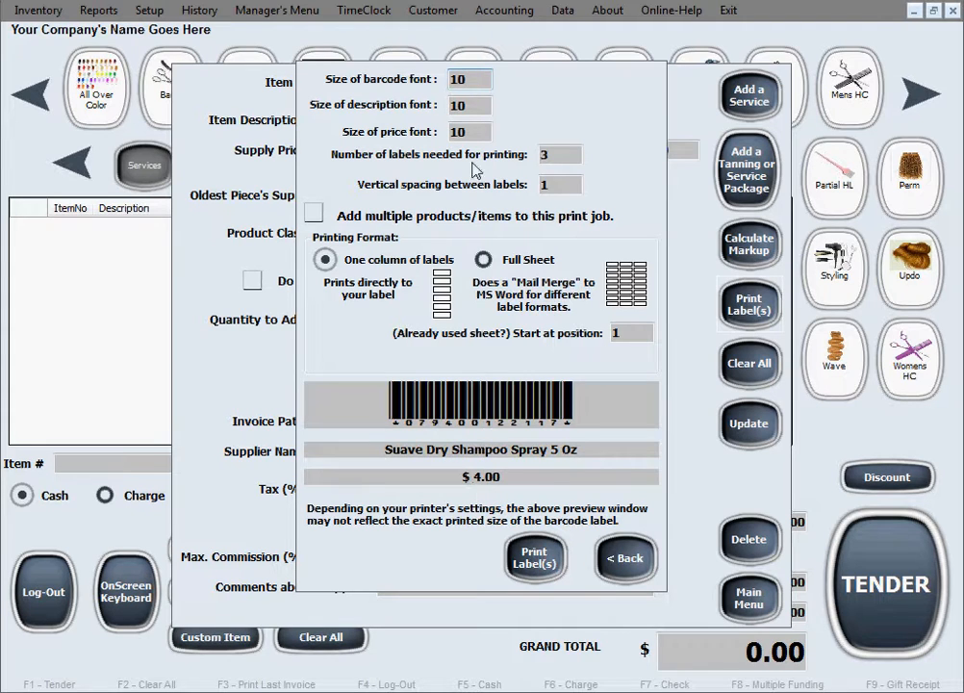
drag(472, 81, 412, 80)
text(15)
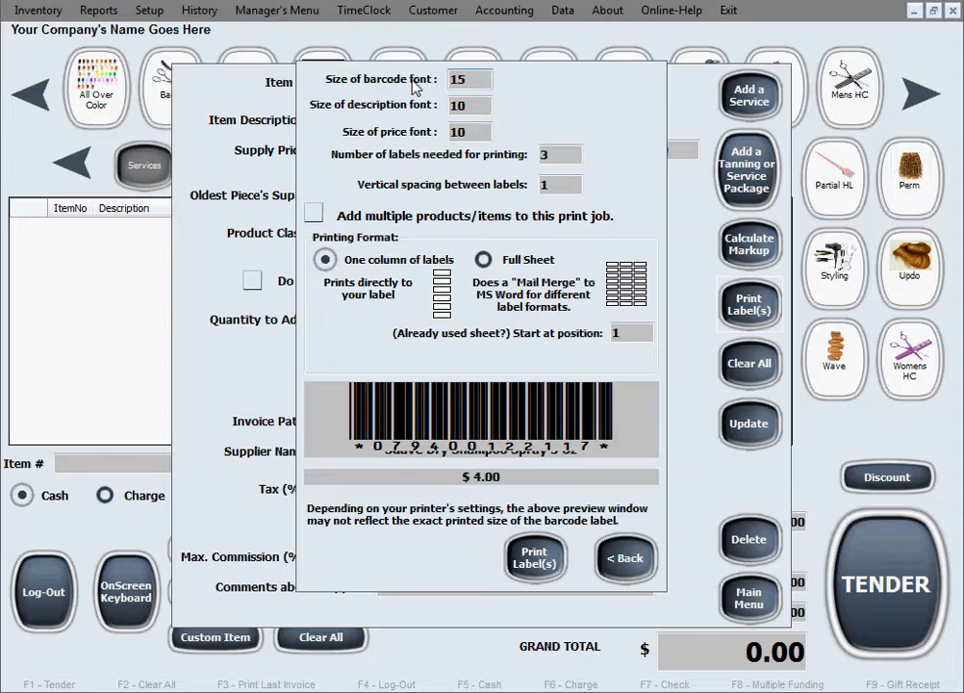
drag(476, 80, 420, 82)
text(10)
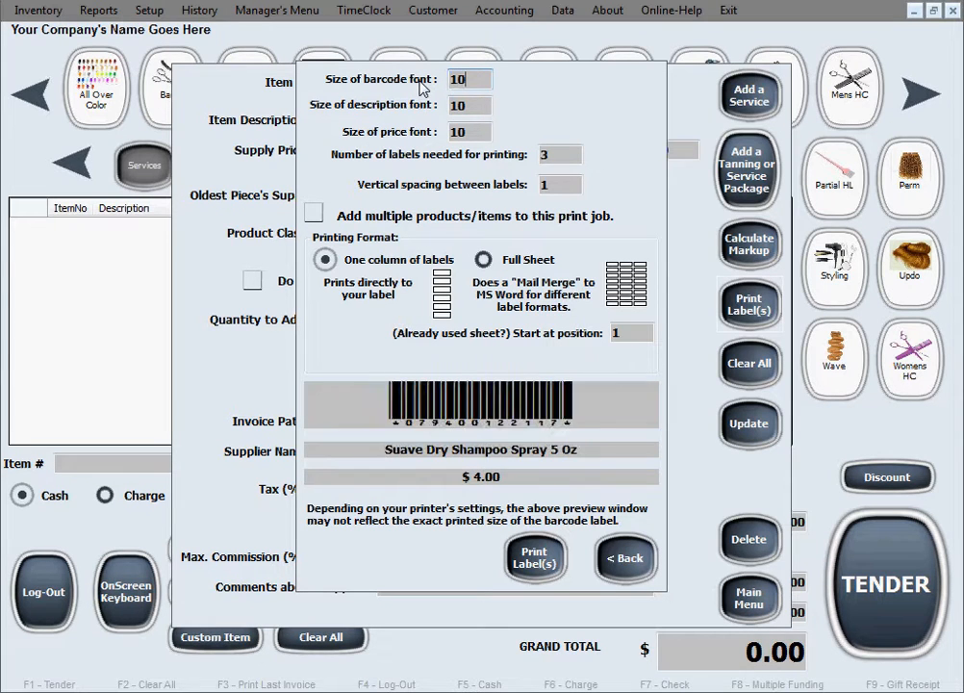
Try a description font size of 15 on the label preview and restore it to 10.
drag(478, 106, 362, 104)
text(15)
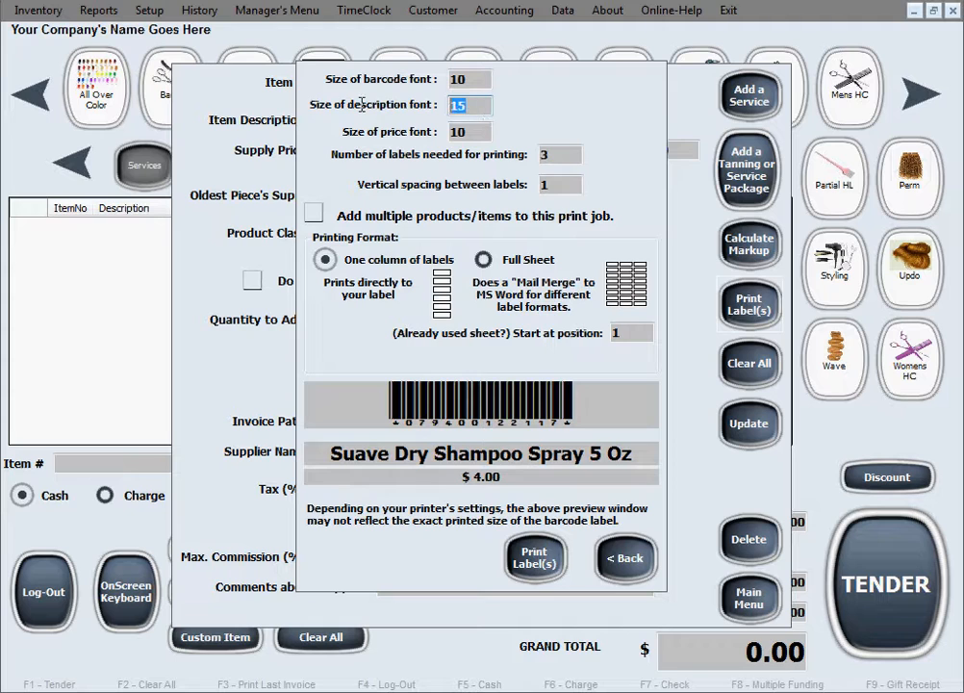
text(10)
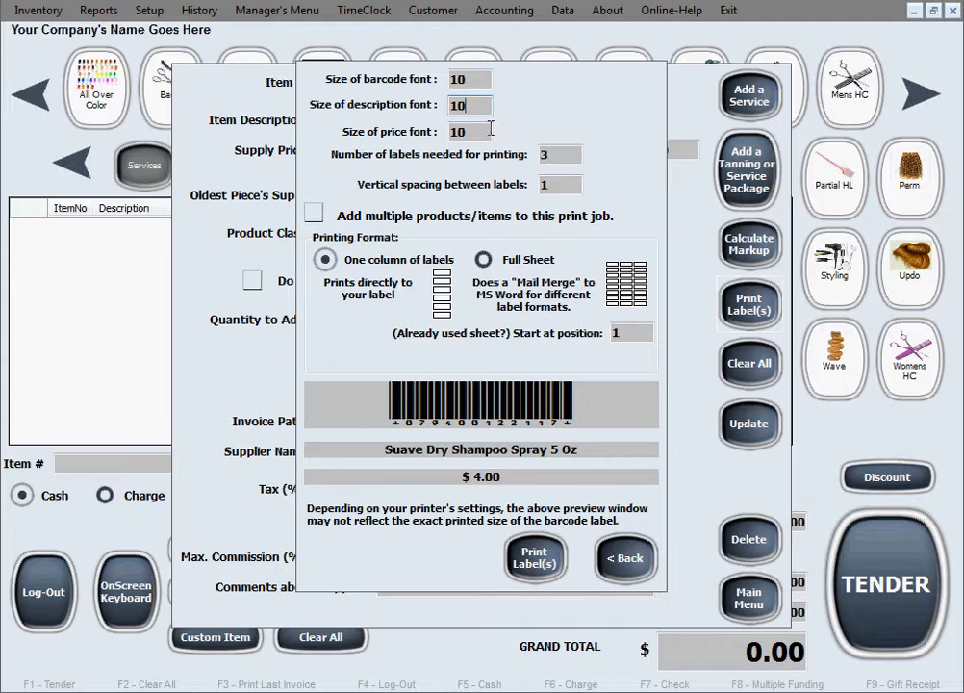
Try a price font size of 15 on the label preview and restore it to 10.
drag(478, 133, 410, 132)
text(15)
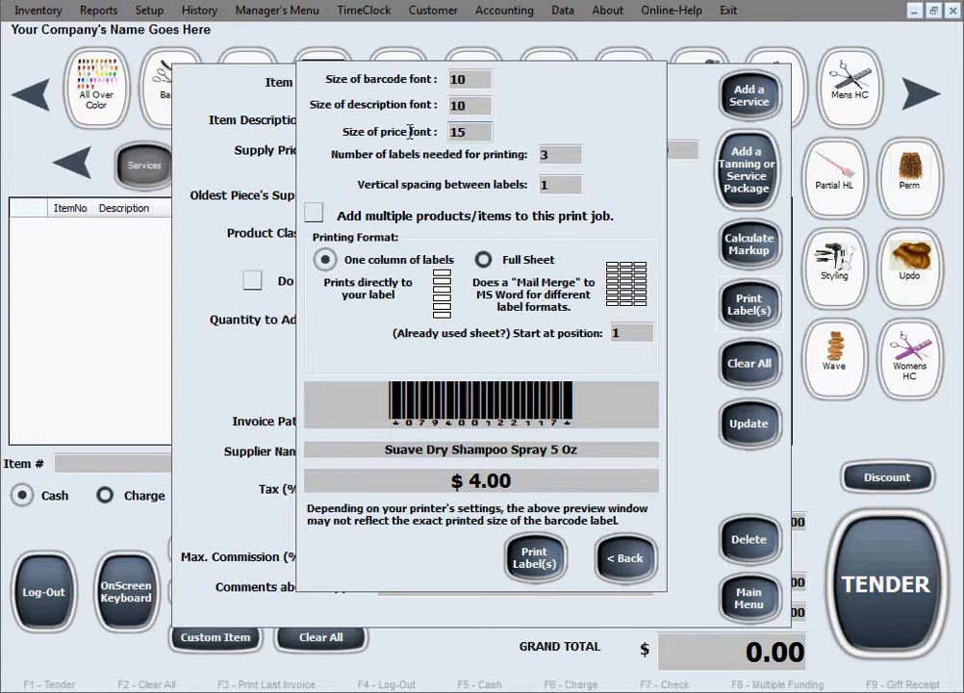
key(BackSpace)
key(BackSpace)
text(10)
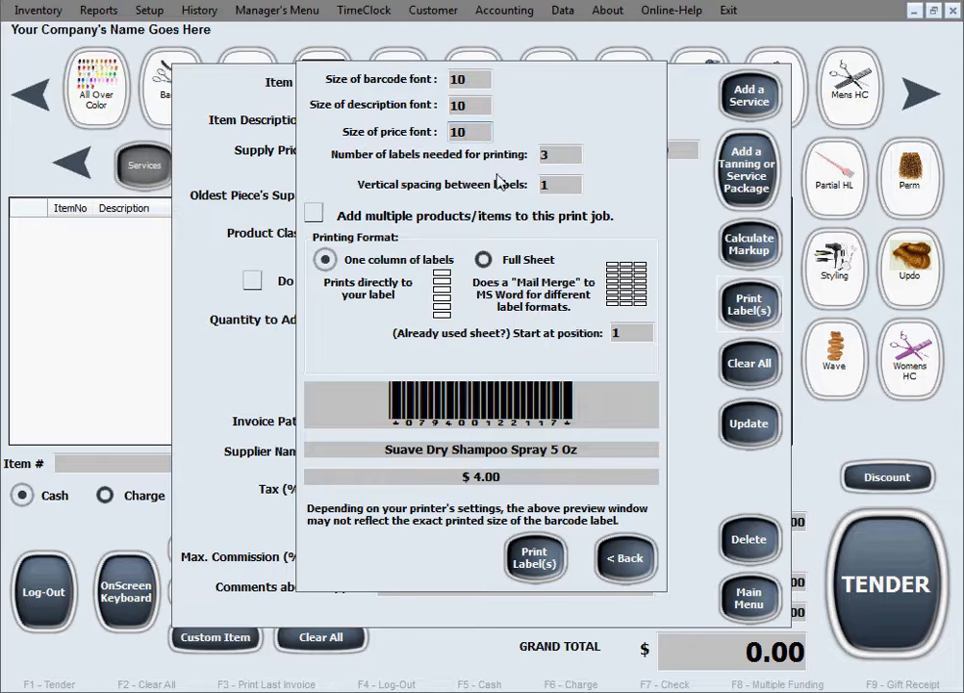
Set the number of labels needed for printing to 4 and the vertical spacing between labels to 3.
click(544, 154)
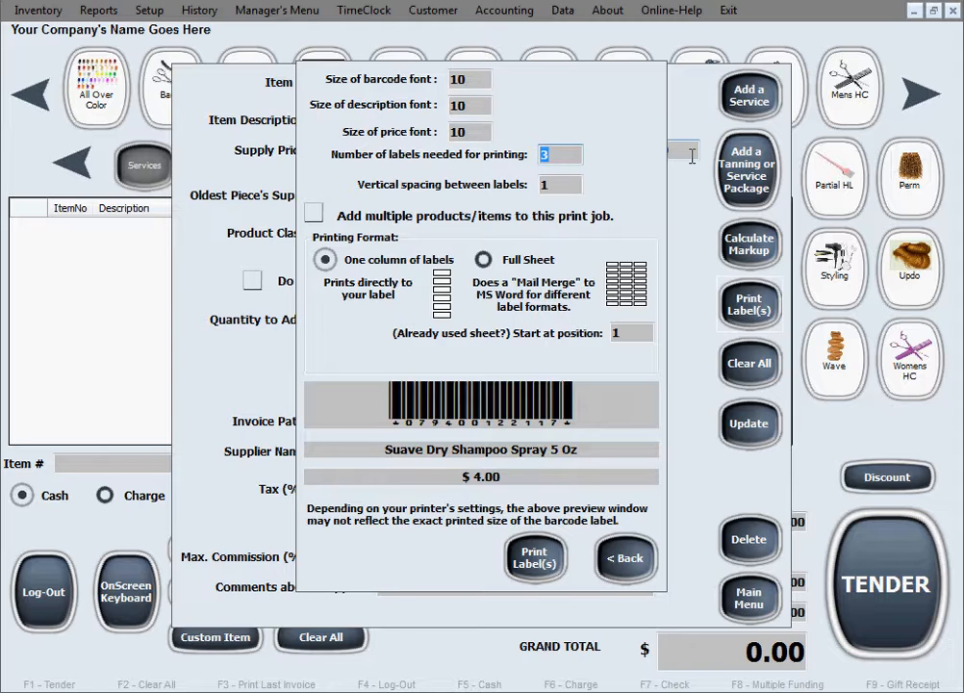
text(1)
key(BackSpace)
text(2)
drag(556, 154, 516, 156)
text(4)
click(564, 186)
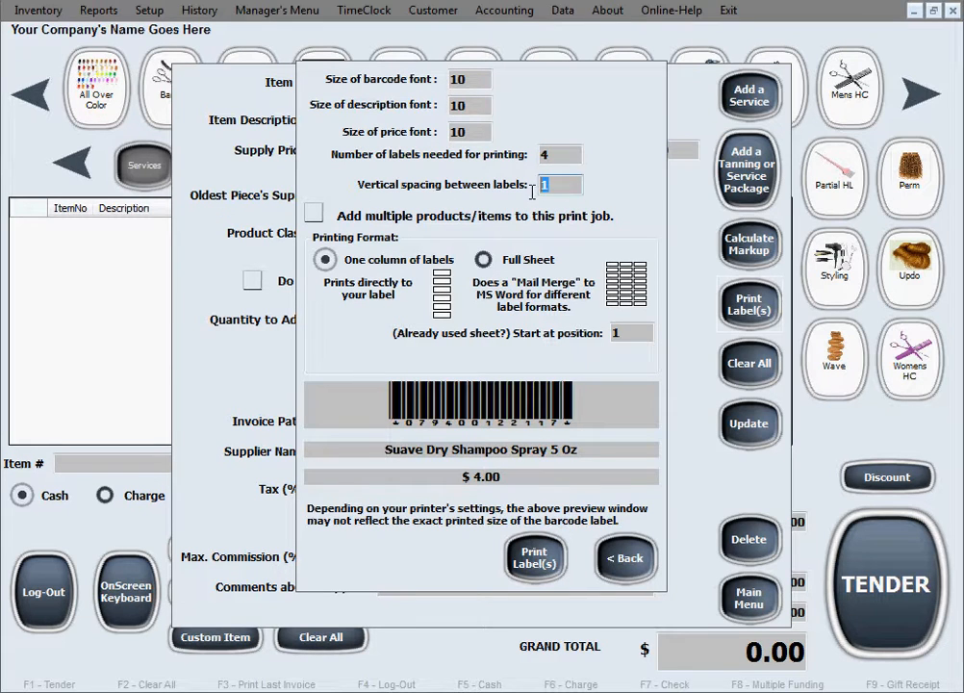
text(3)
Choose the Full Sheet printing format and look through the label formats, keeping Avery 5160 Easy Peel Address Label.
click(482, 265)
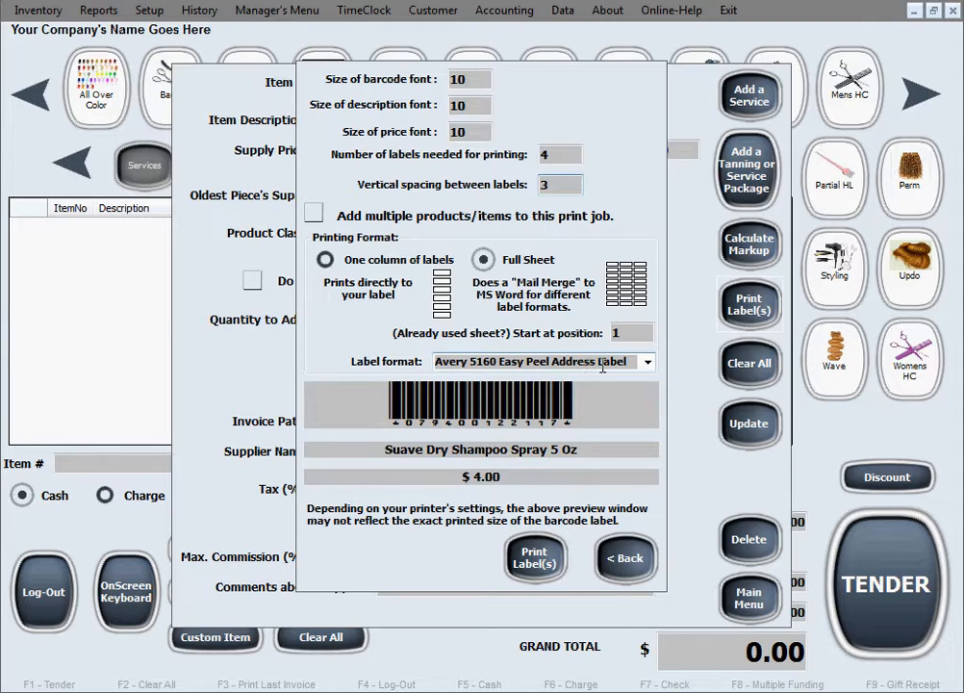
click(648, 363)
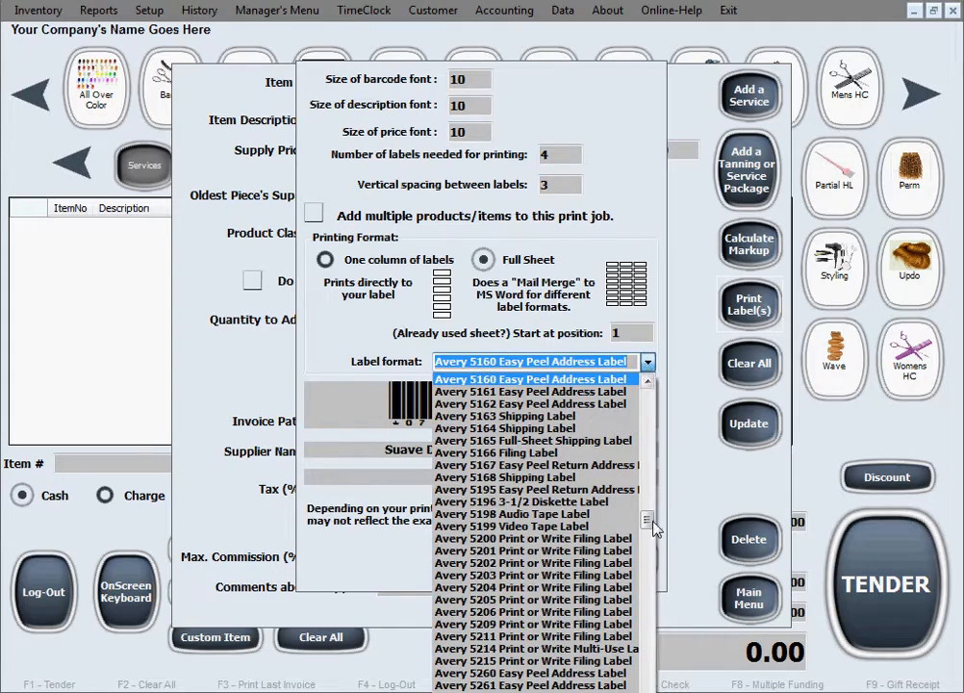
drag(652, 516, 675, 380)
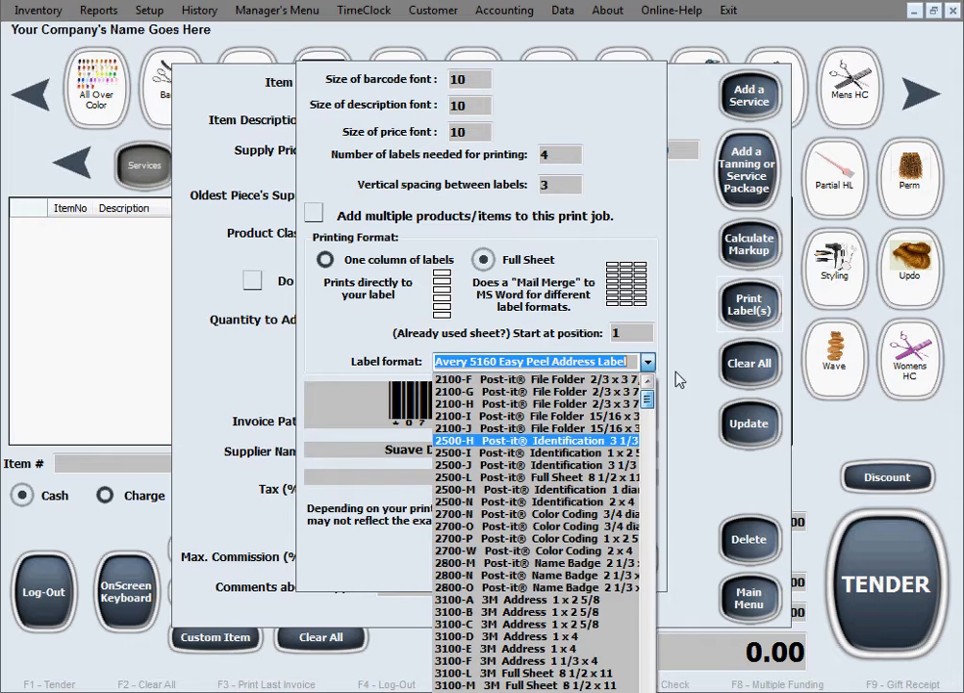
click(495, 361)
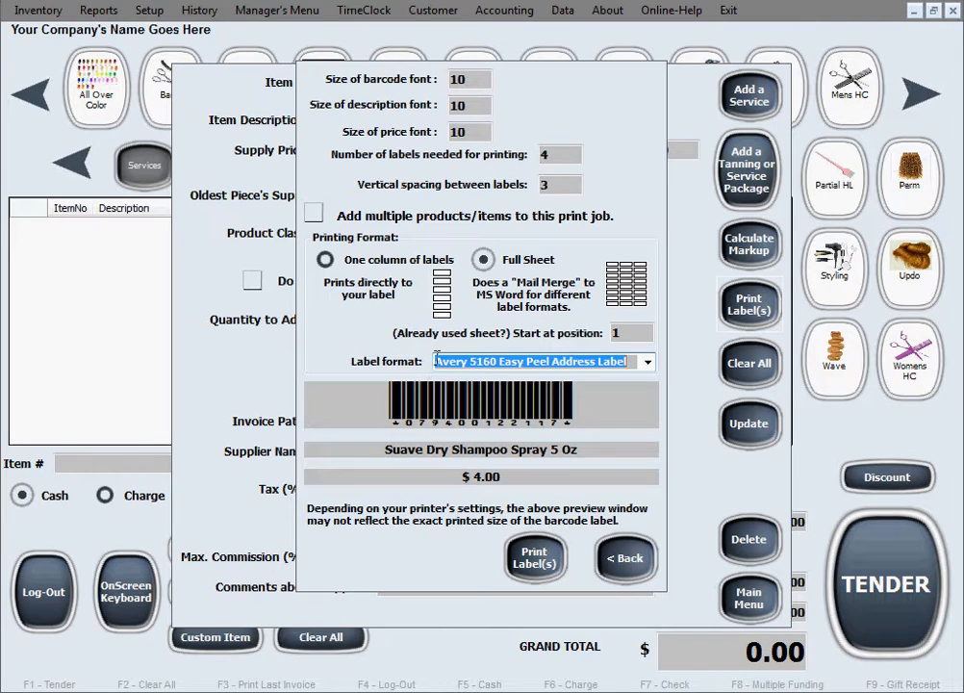
click(633, 364)
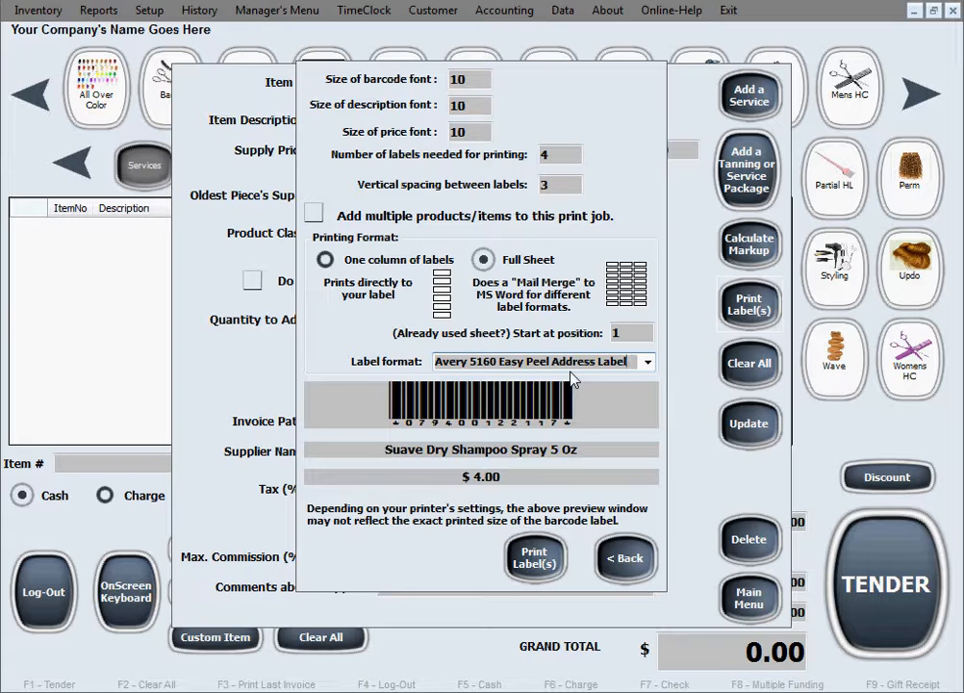
Browse the other Avery and Post-it label formats and close the list without choosing a different one.
click(651, 372)
scroll(538, 462, down, 5)
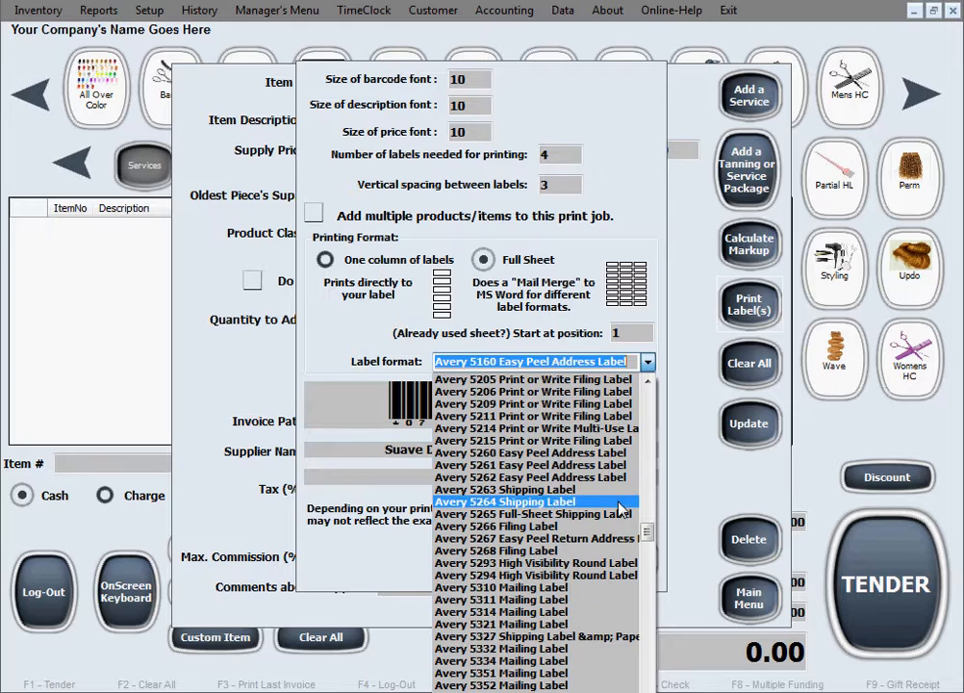
drag(648, 533, 666, 397)
click(650, 363)
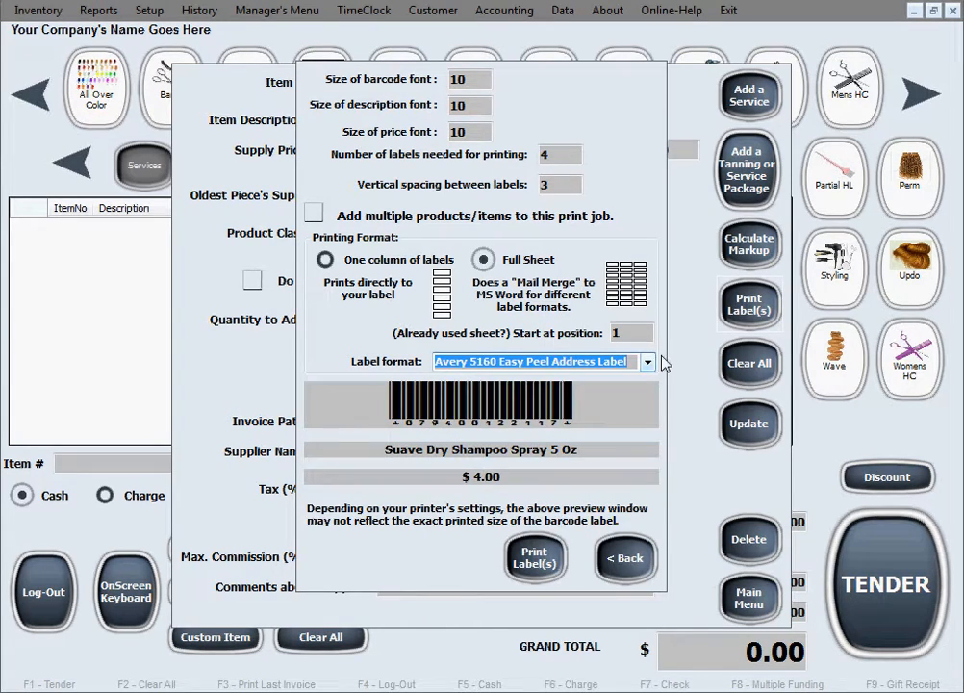
click(634, 362)
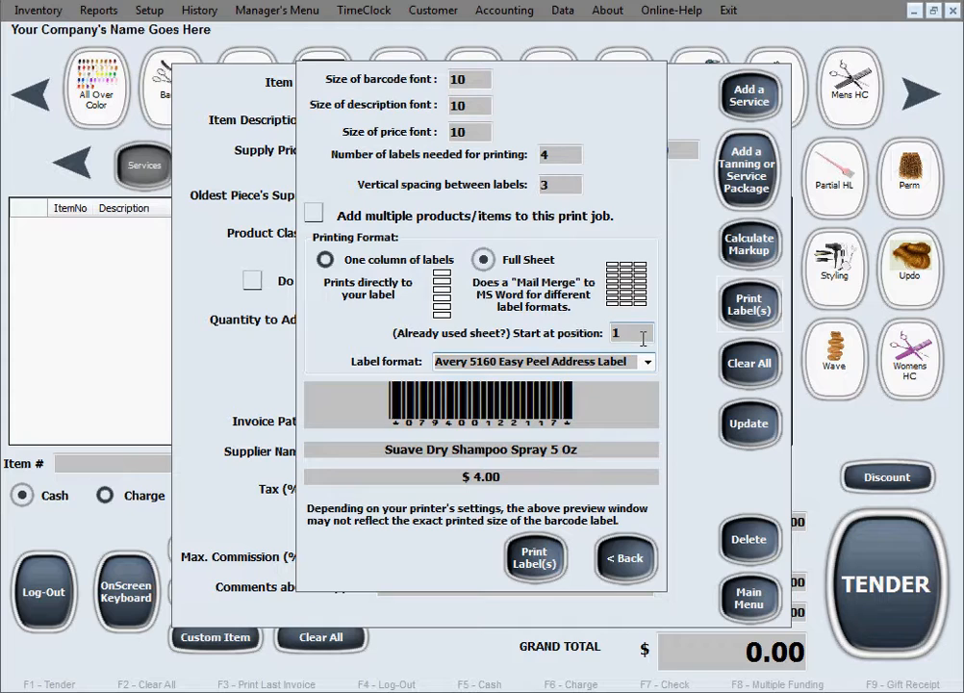
Set the full sheet's start position to 3 and enable adding multiple products/items to this print job.
double_click(614, 333)
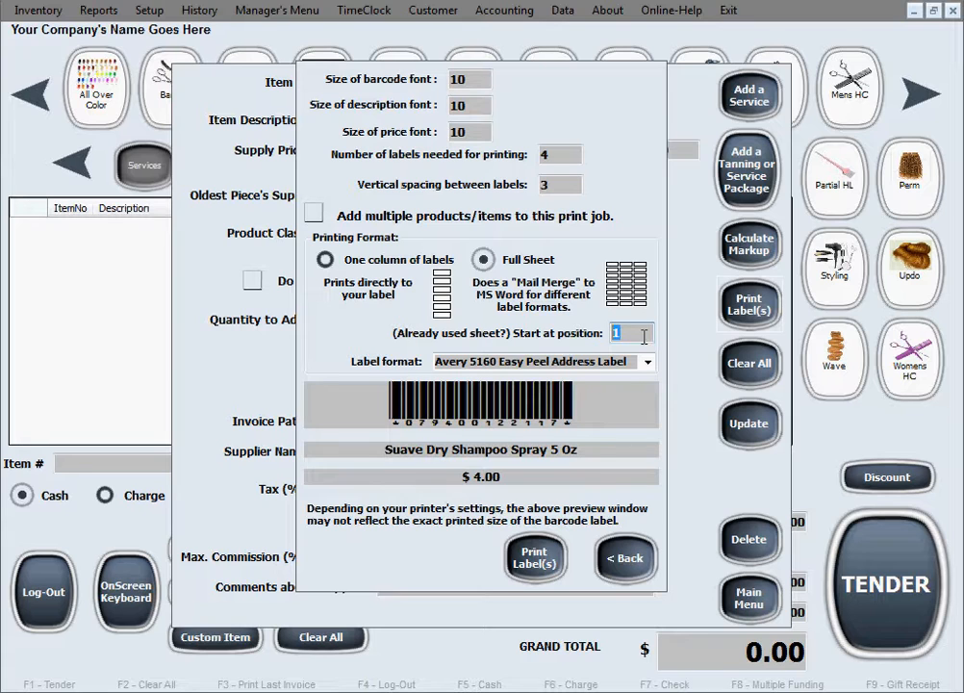
text(3)
click(363, 268)
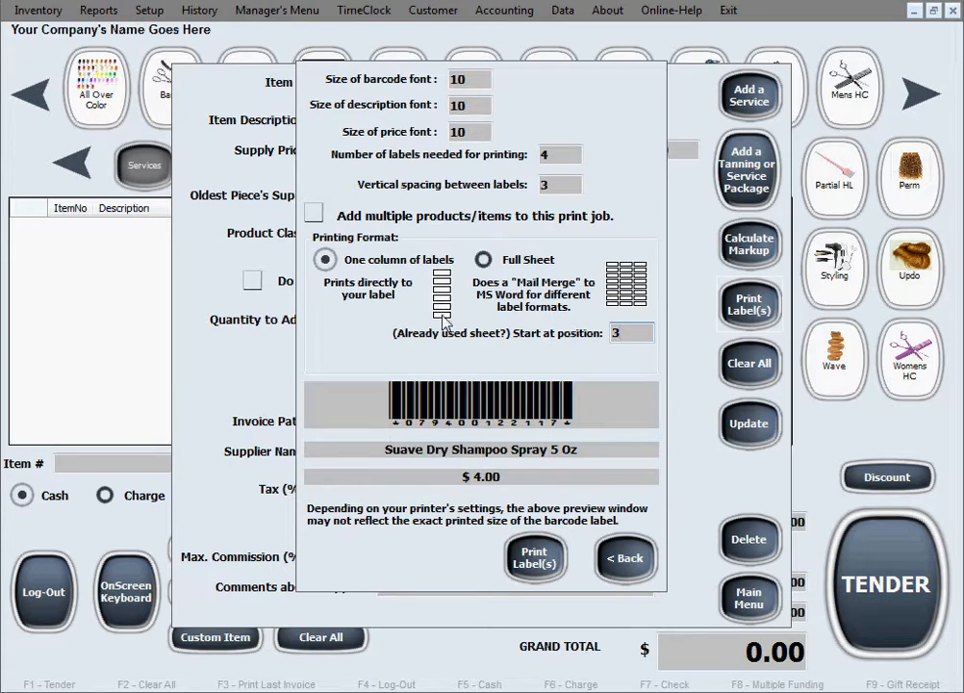
click(484, 262)
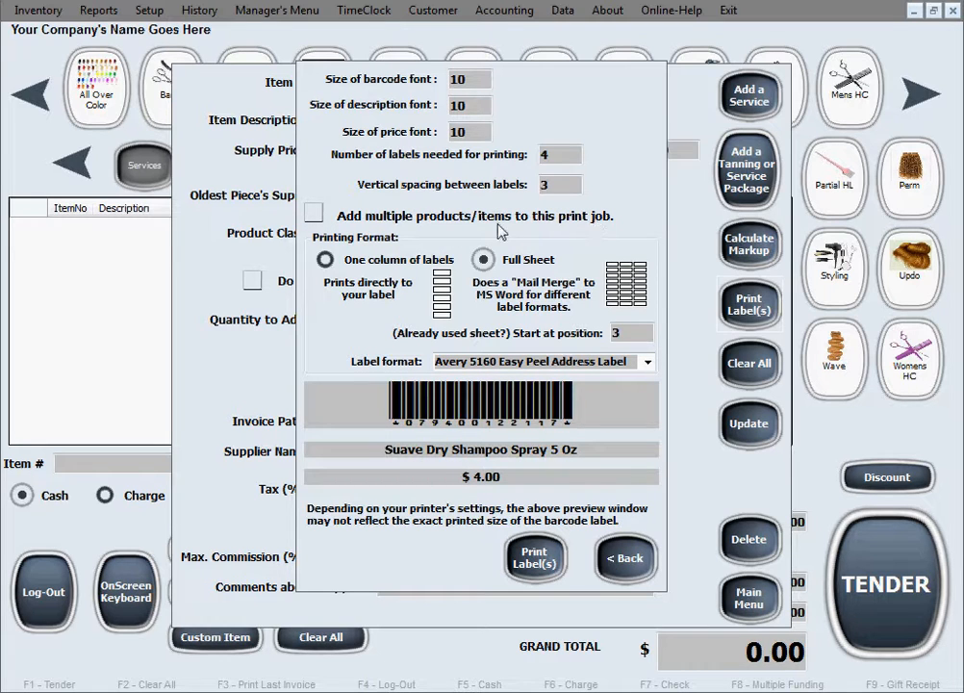
click(314, 214)
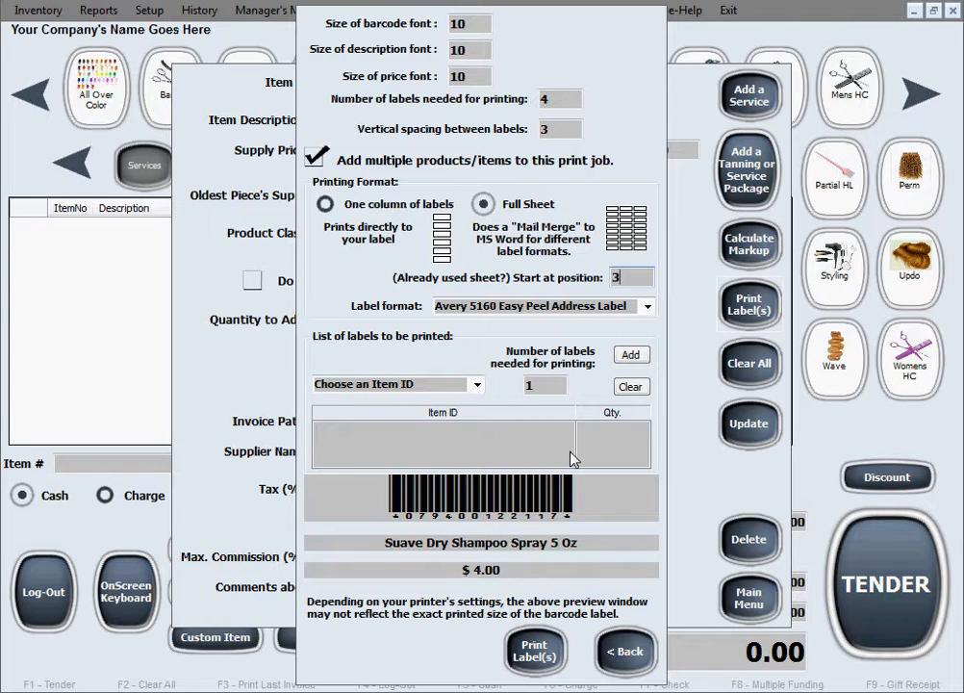
click(478, 385)
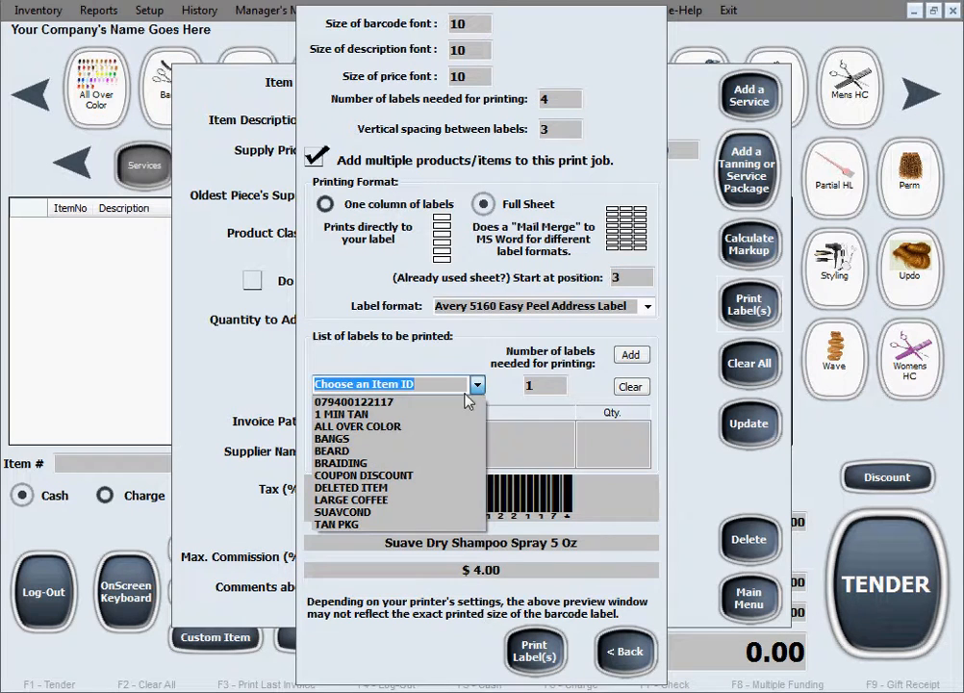
click(445, 402)
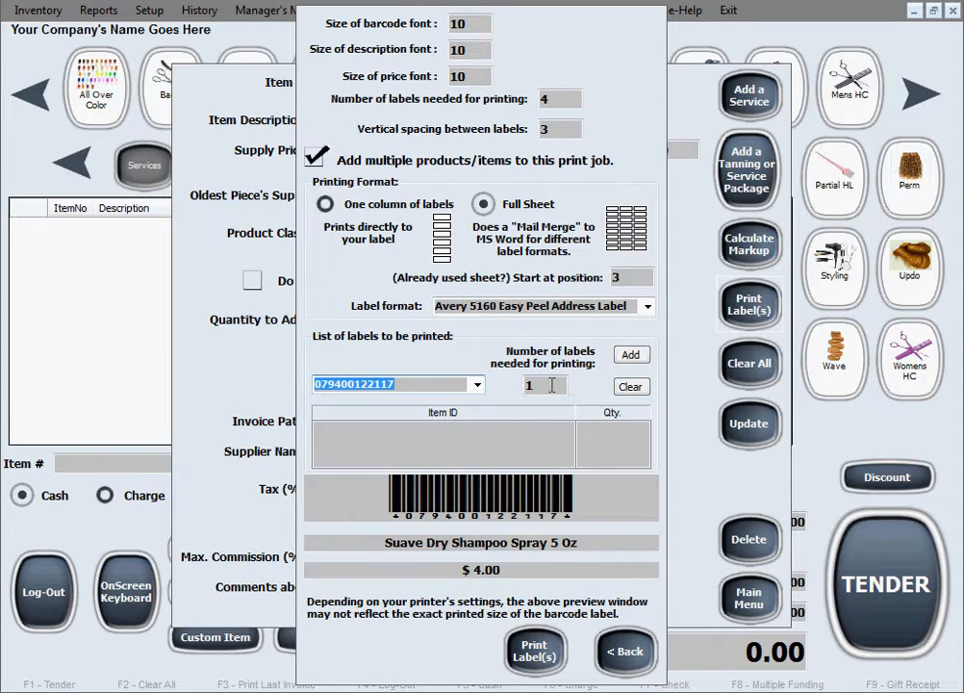
key(Tab)
text(4)
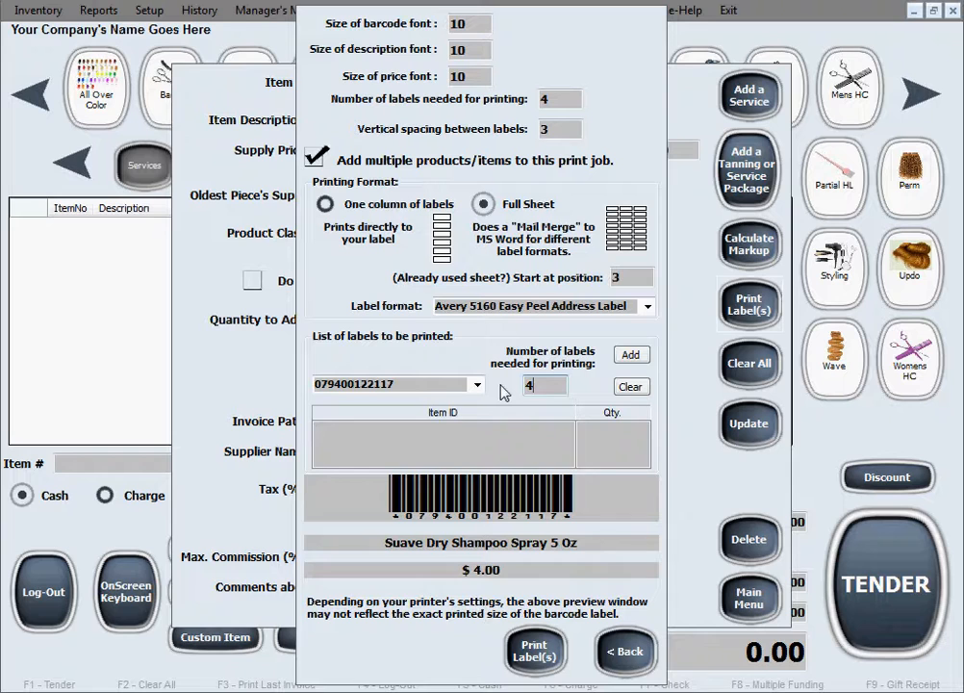
click(630, 354)
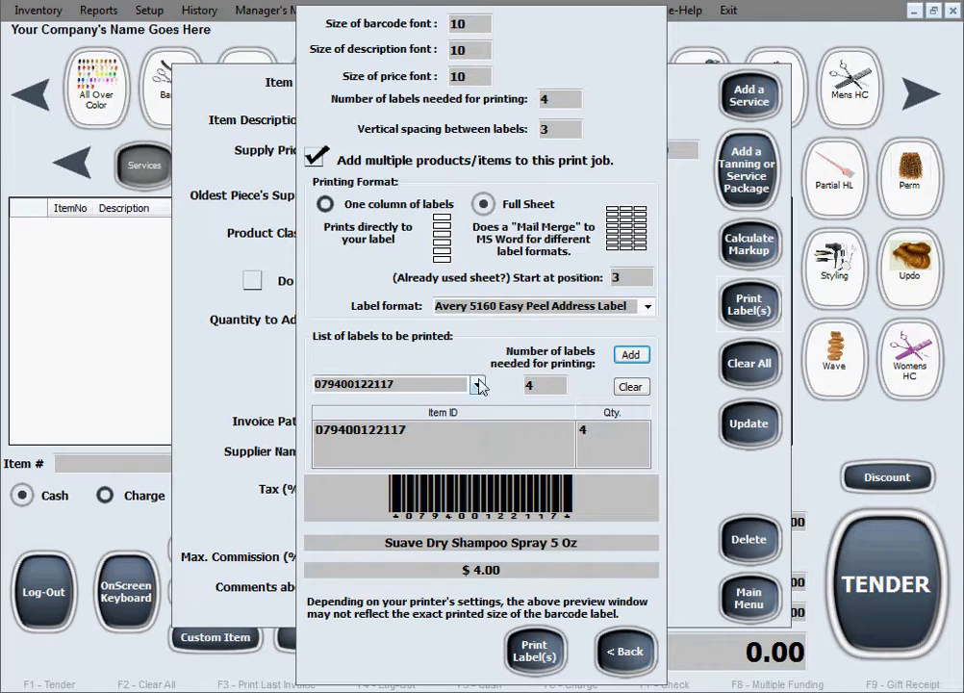
Add item SUAVCOND with 3 labels to the list of labels to be printed and print the labels.
click(476, 384)
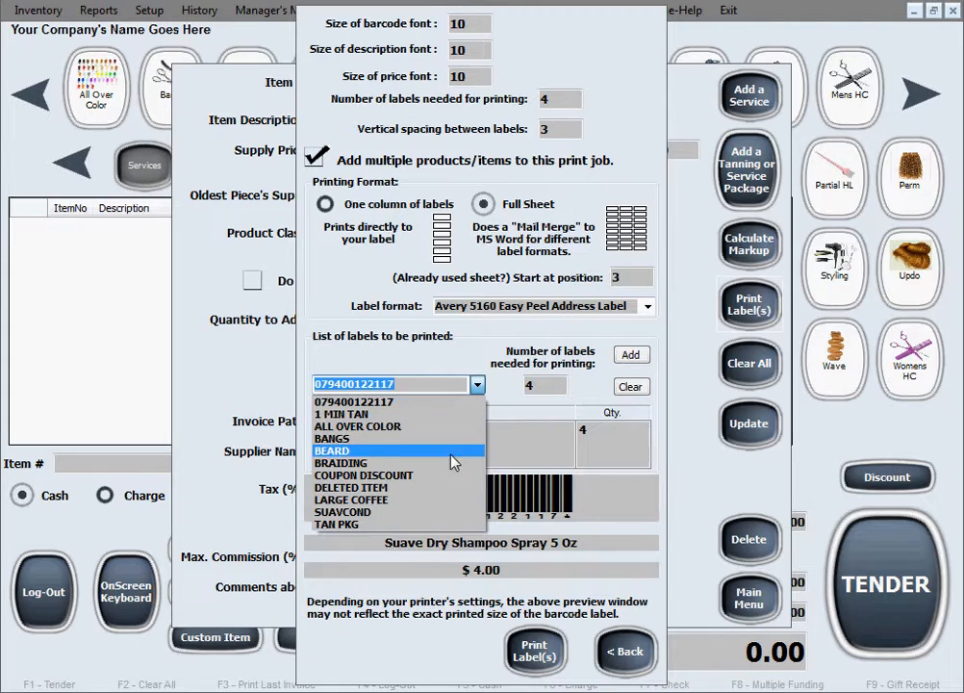
click(434, 517)
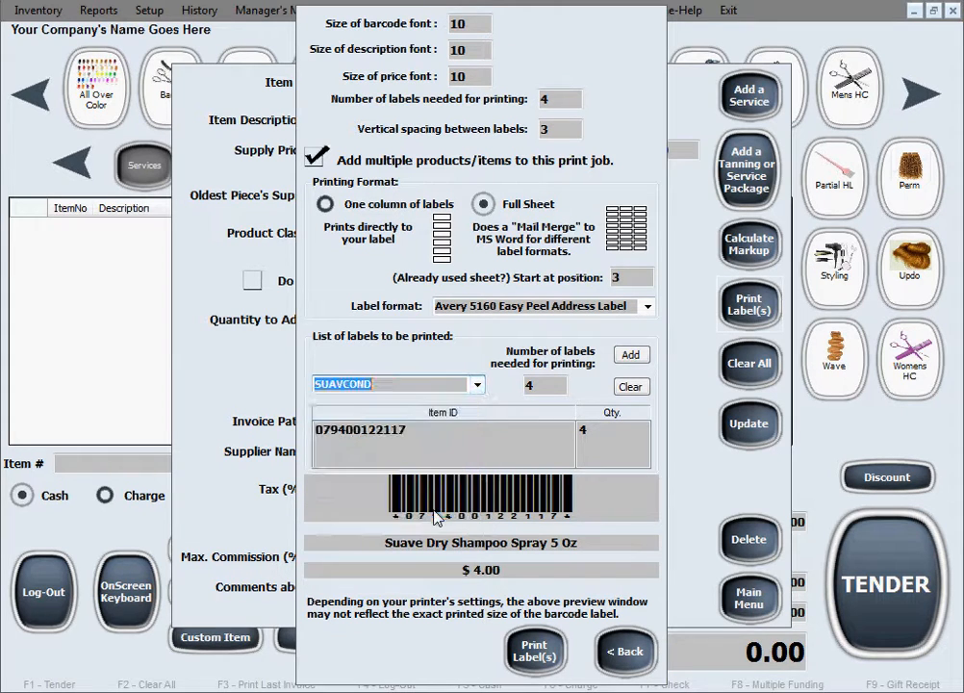
key(Tab)
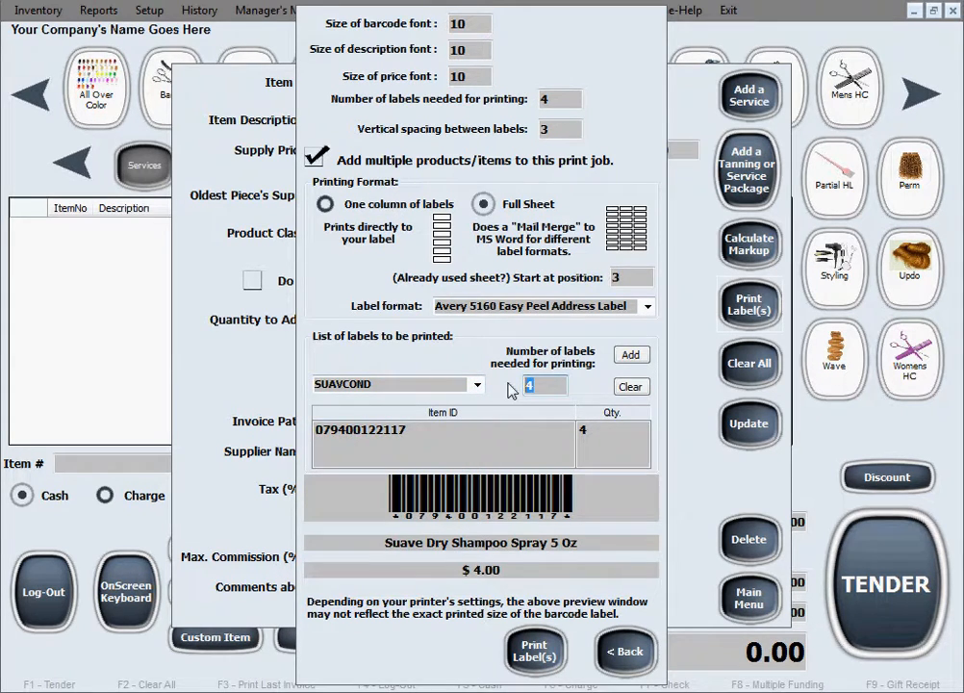
text(3)
click(631, 355)
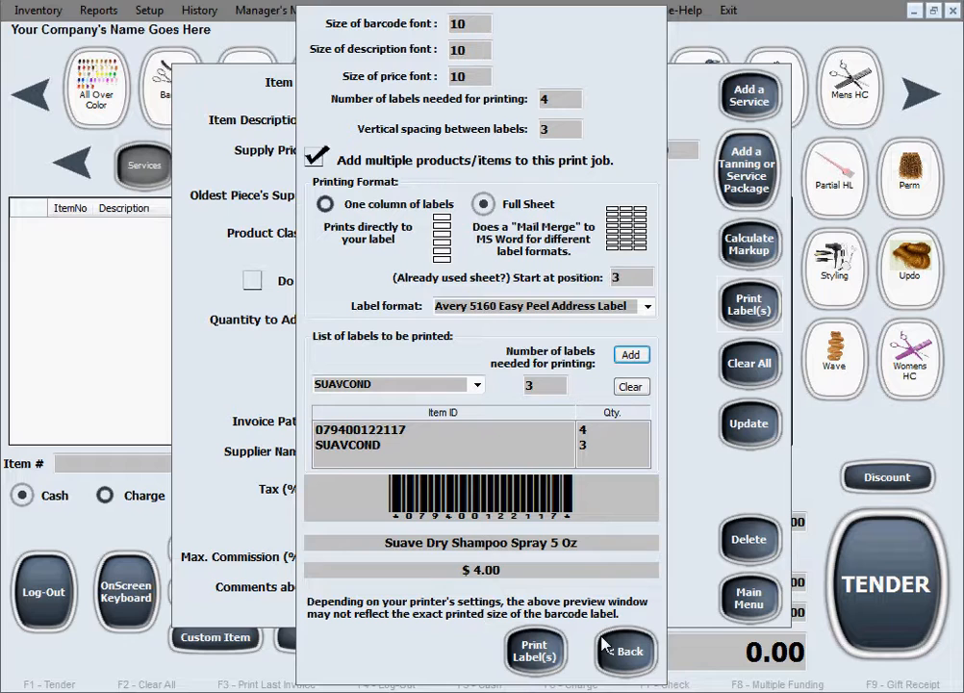
click(539, 651)
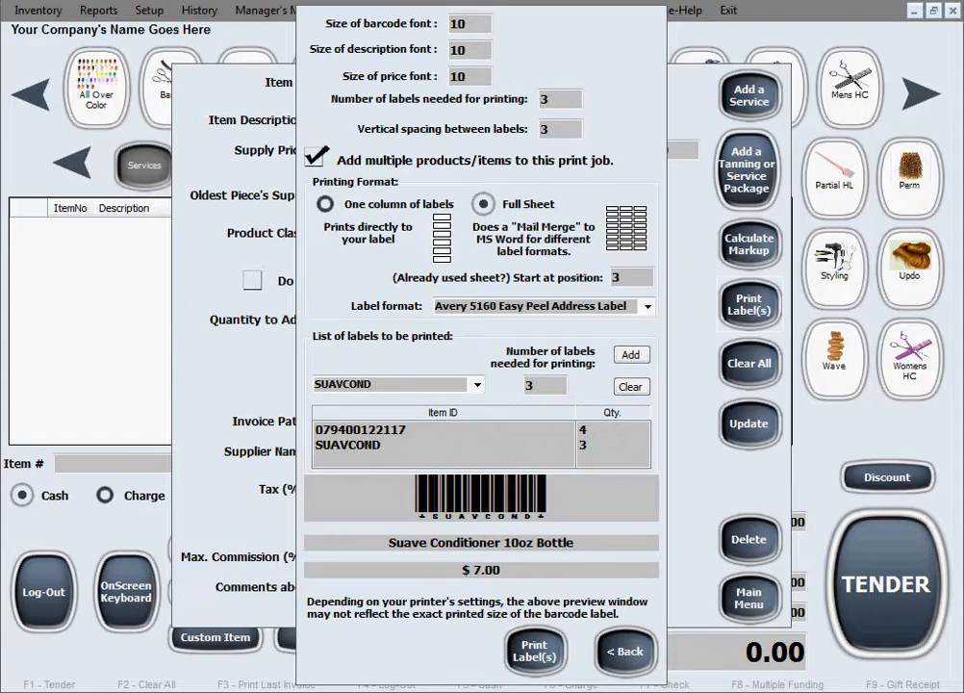